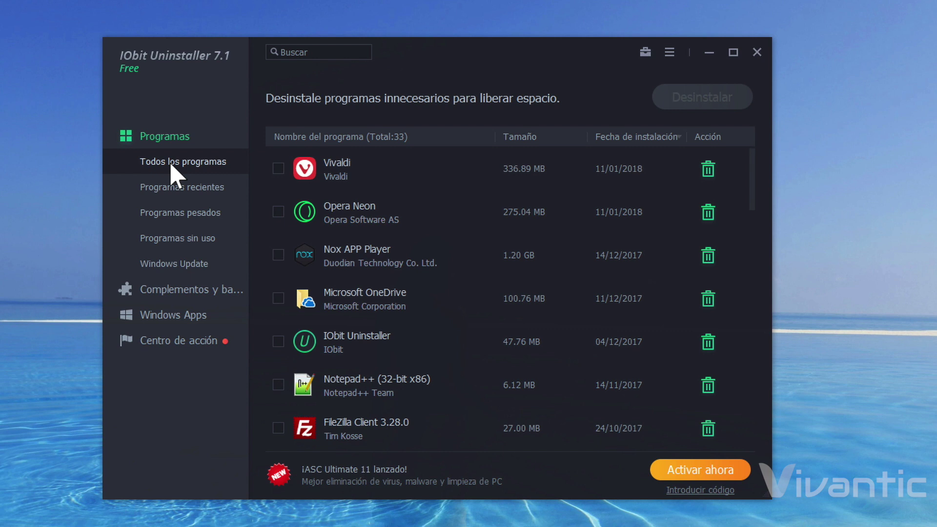
Review the recent, large and unused program categories, and look through the installed Windows Update entries
left_click(172, 192)
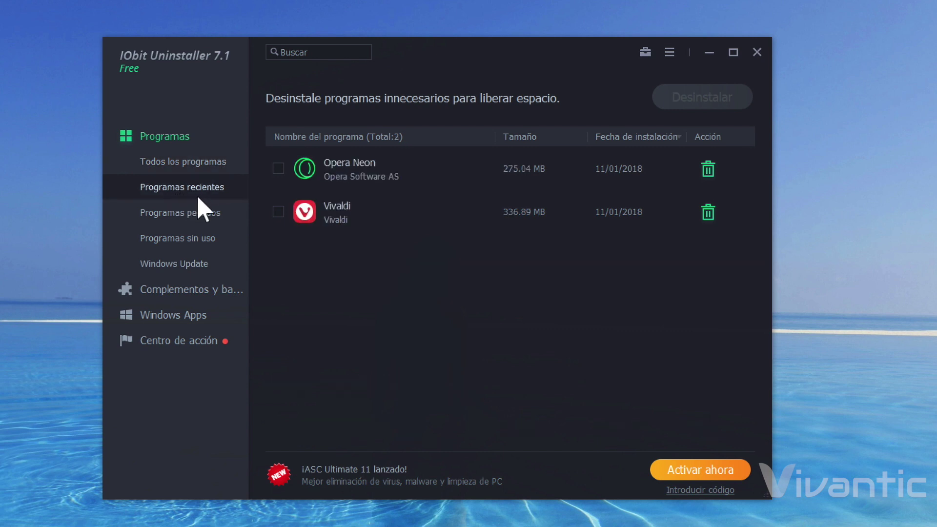
left_click(198, 218)
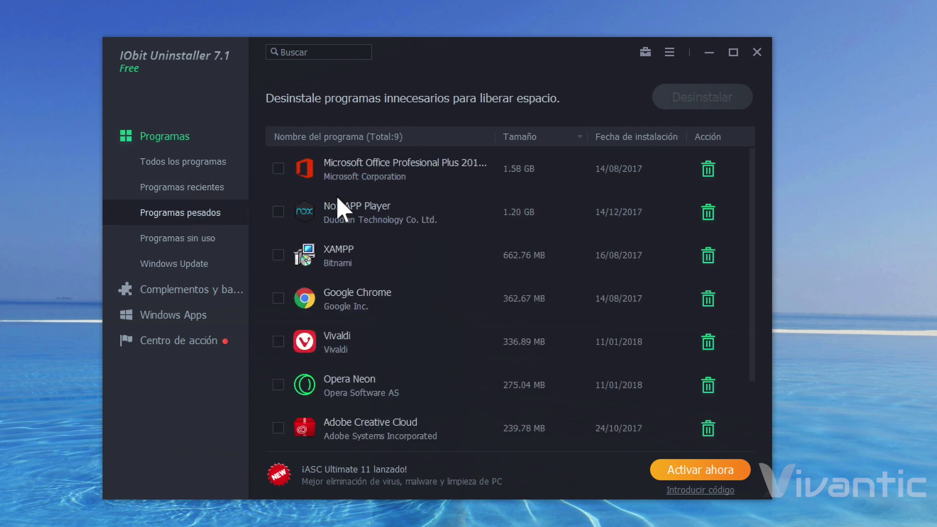
left_click(174, 239)
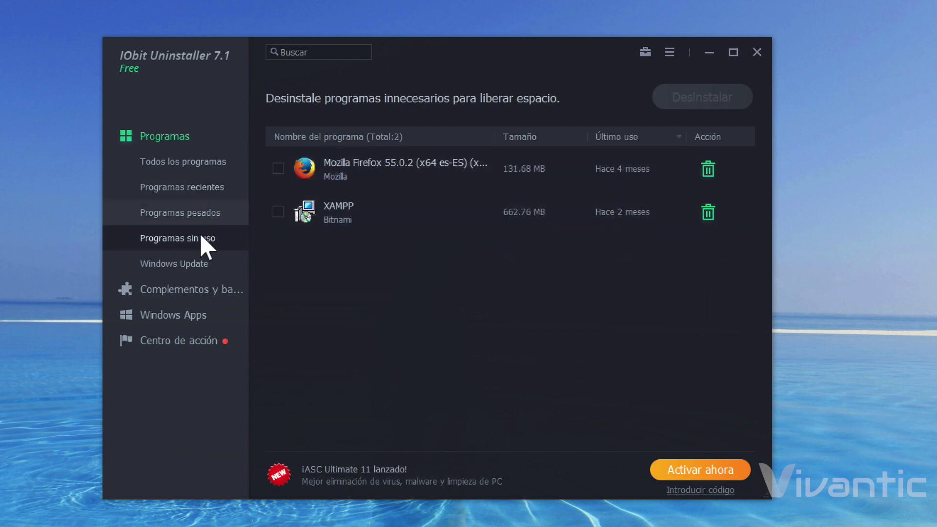
left_click(189, 269)
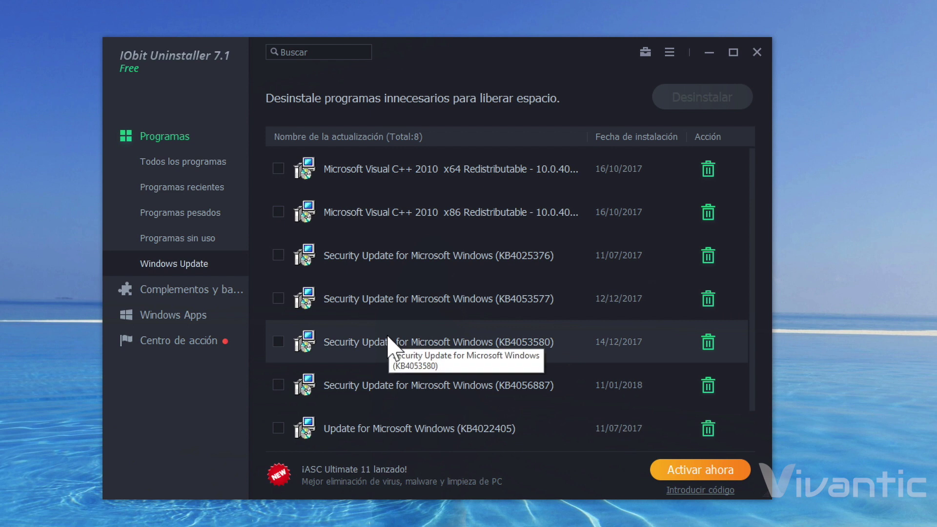
scroll(389, 342, "down", 1)
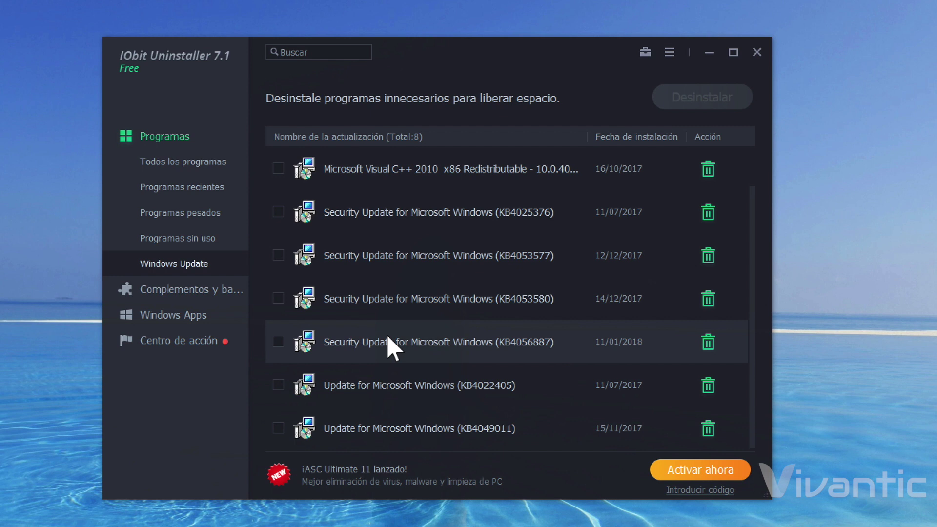
scroll(389, 342, "up", 1)
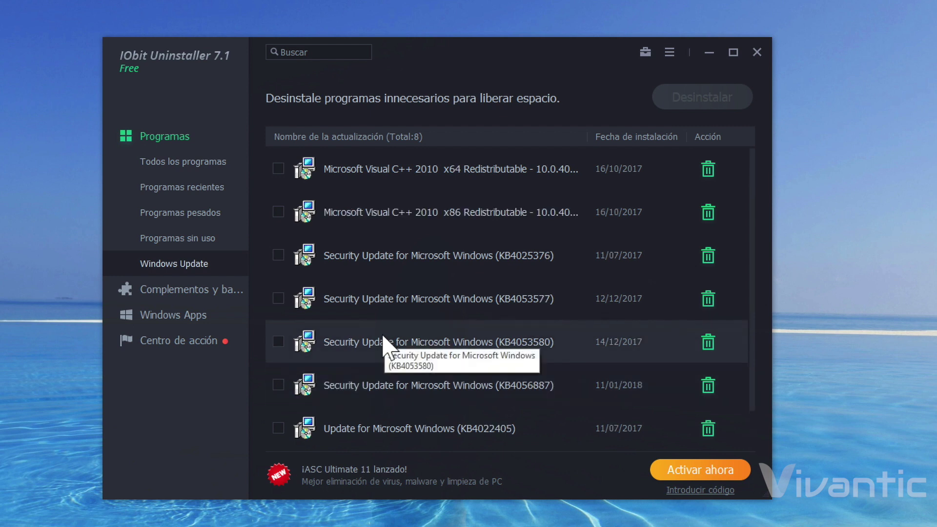
Look through the list of all browser add-ons, and check those for Internet Explorer, Google Chrome and Mozilla Firefox
left_click(196, 289)
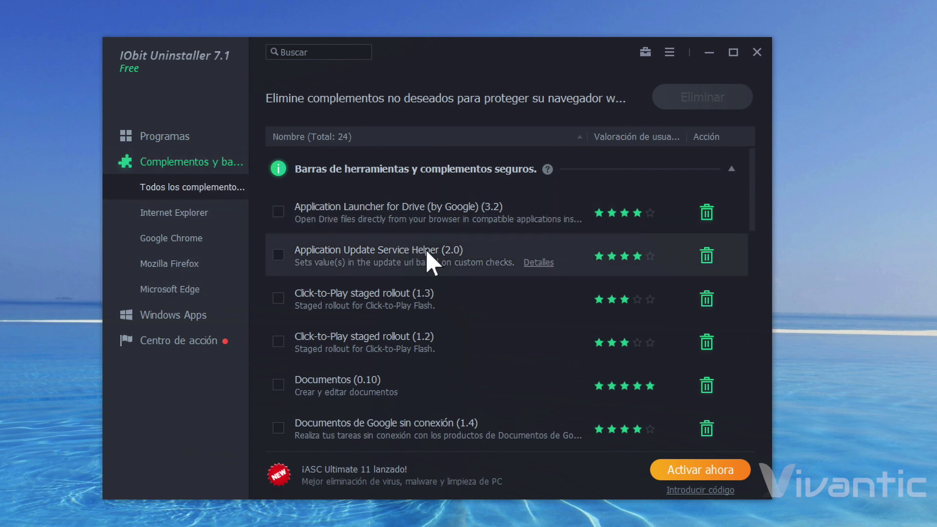
scroll(427, 258, "down", 10)
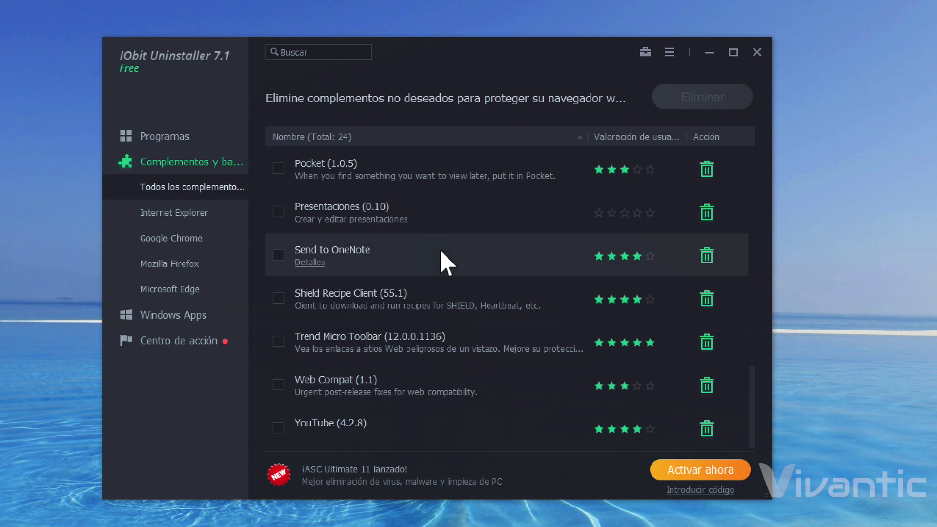
left_click(163, 219)
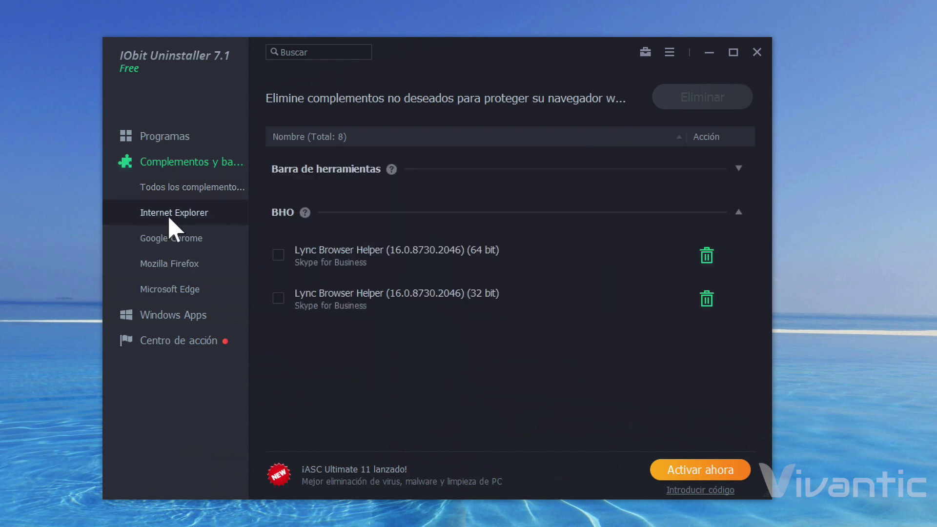
left_click(180, 240)
left_click(175, 262)
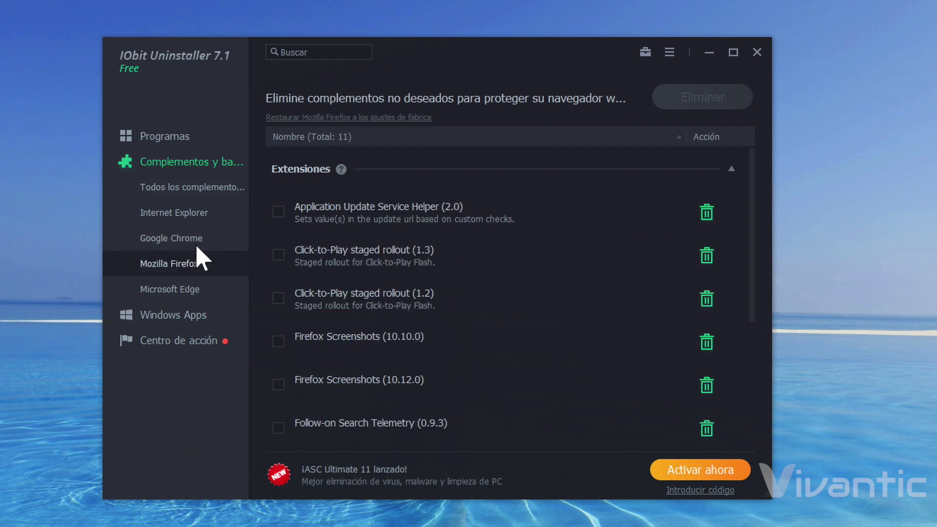
Examine the Windows Apps category, looking through the built-in apps and leaving their group collapsed above the third-party apps
left_click(181, 318)
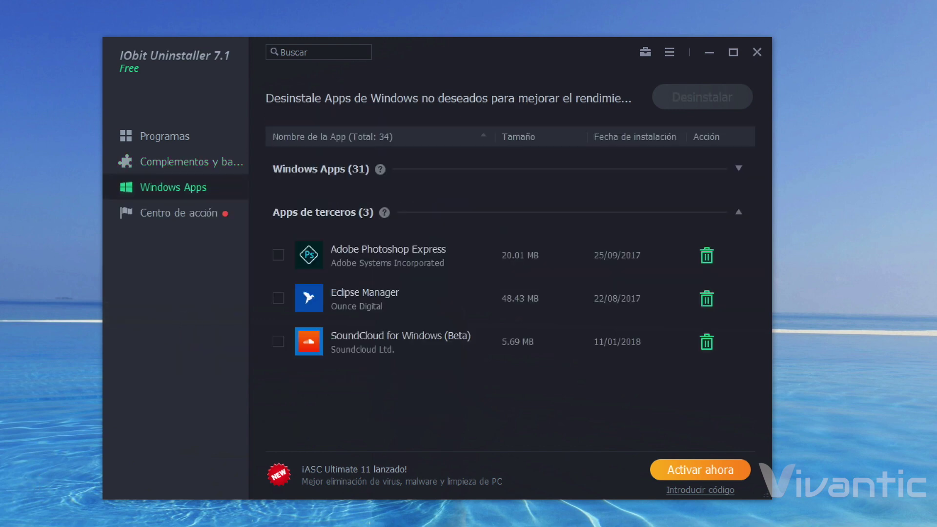
key("super")
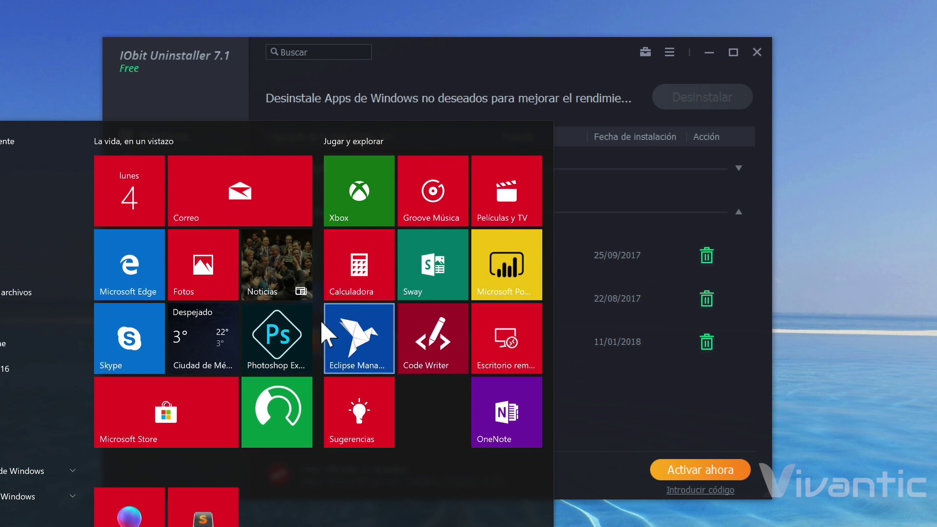
key("Escape")
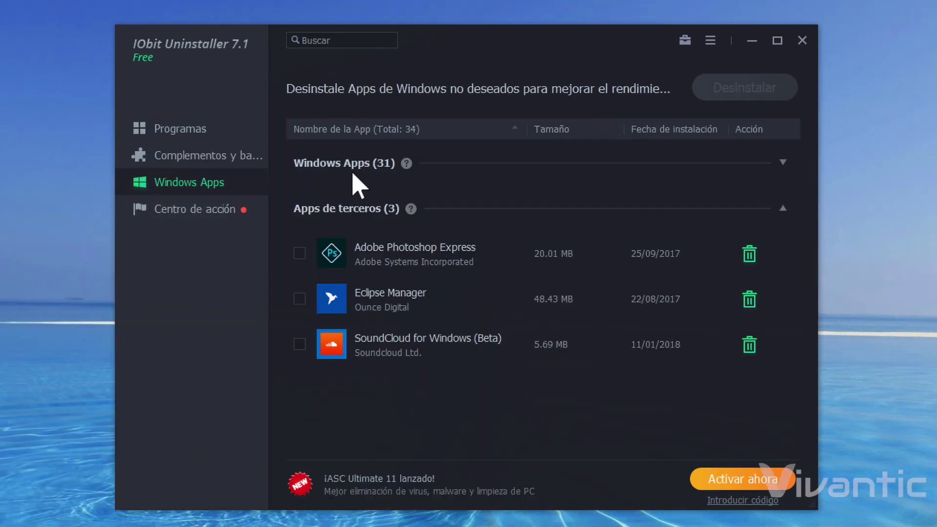
left_click(334, 167)
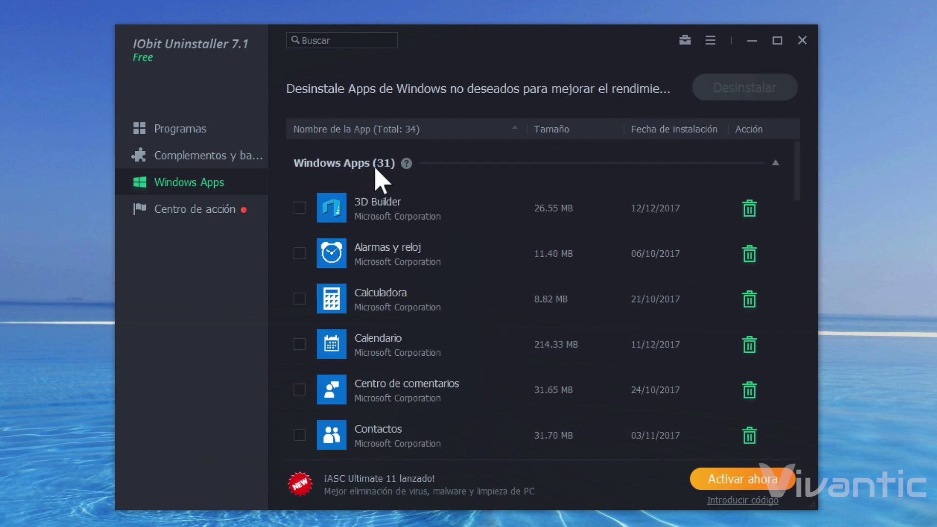
scroll(462, 317, "down", 15)
scroll(469, 341, "up", 15)
left_click(776, 162)
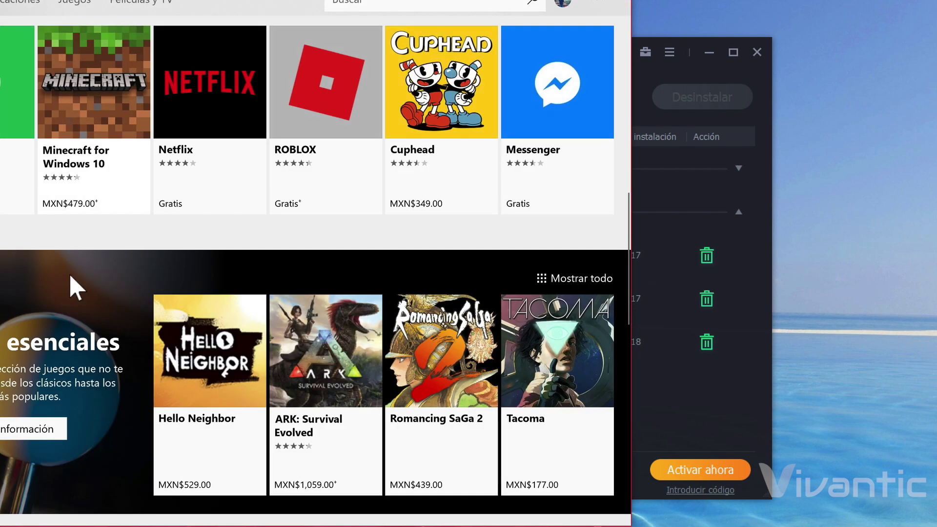
left_click(703, 184)
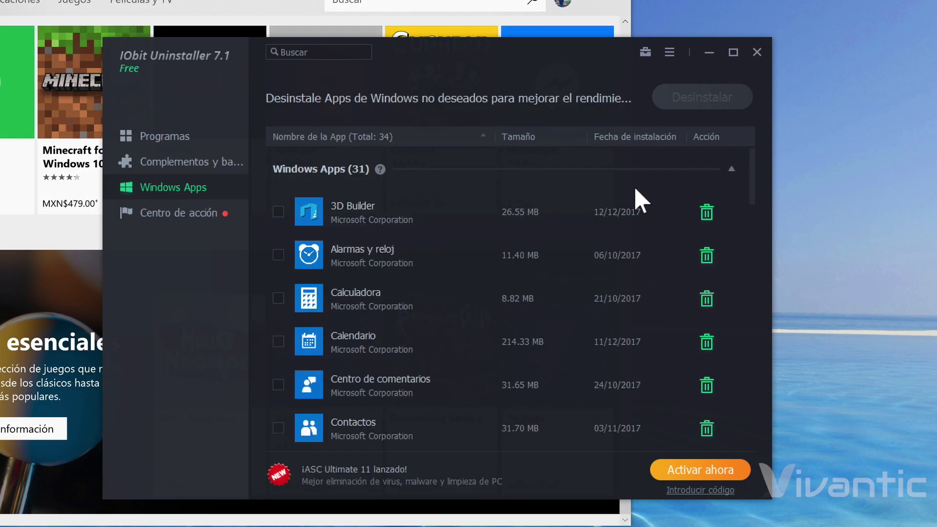
left_click(350, 171)
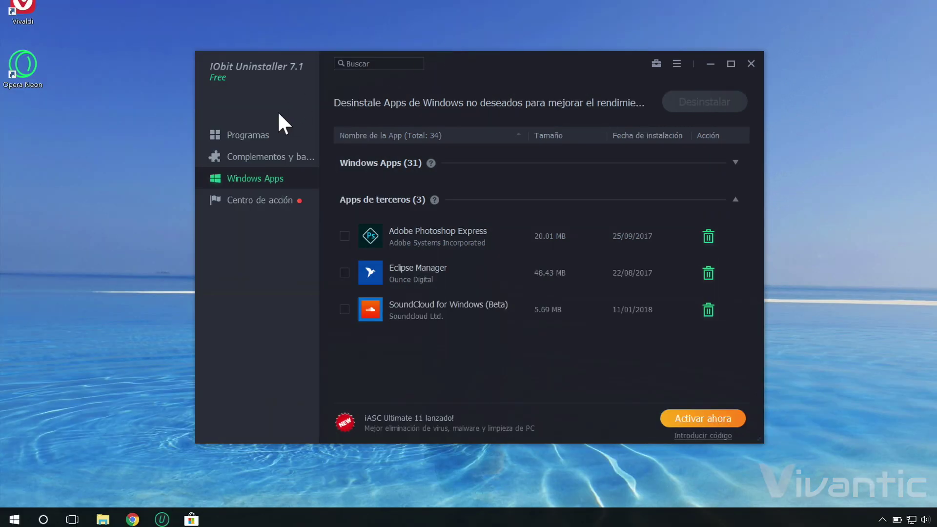
Among the recently installed programs, mark only Opera Neon for uninstallation, leaving Vivaldi unmarked
left_click(248, 135)
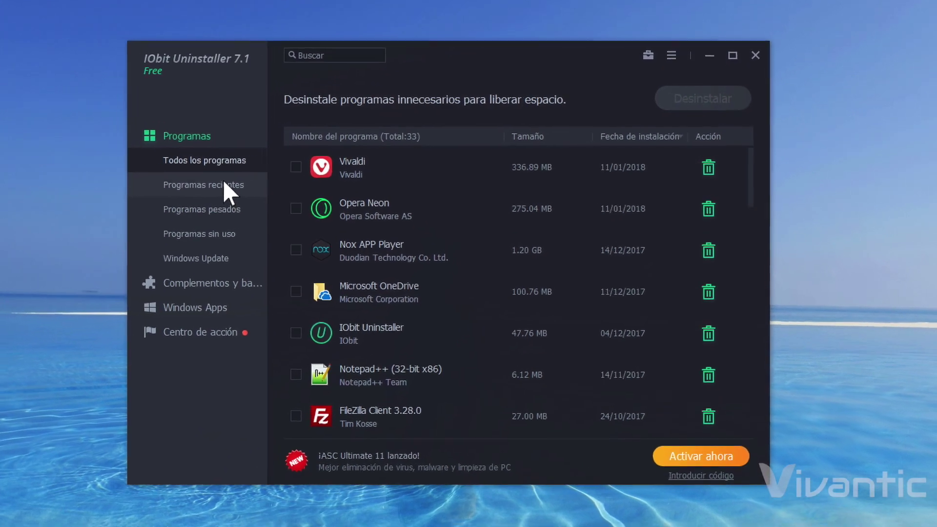
left_click(280, 179)
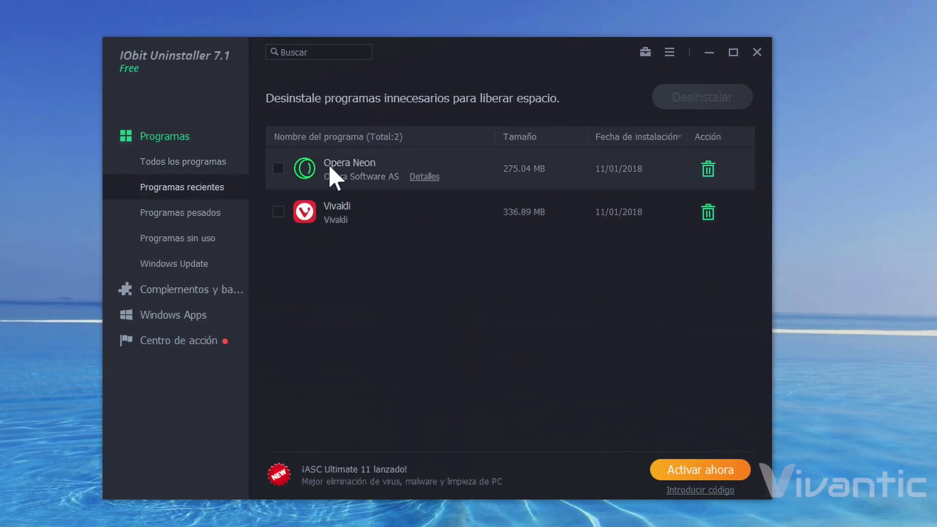
left_click(279, 169)
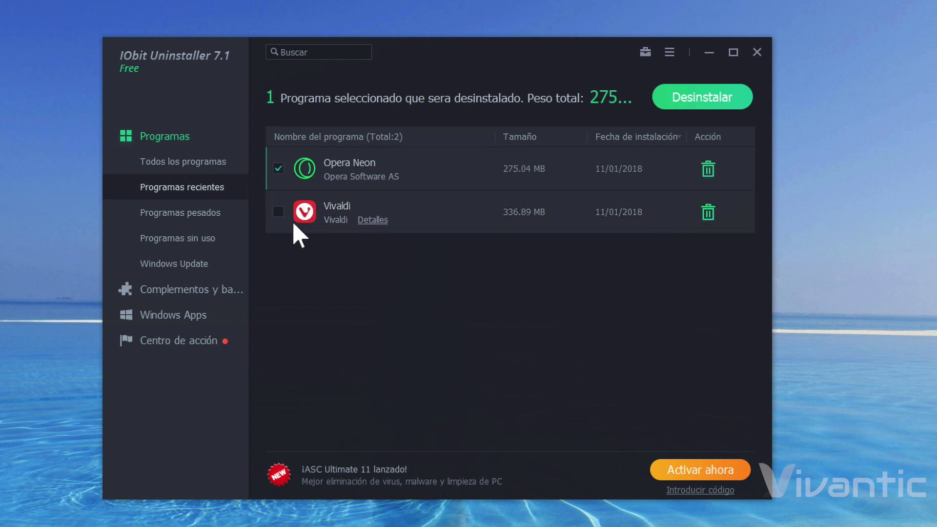
left_click(279, 212)
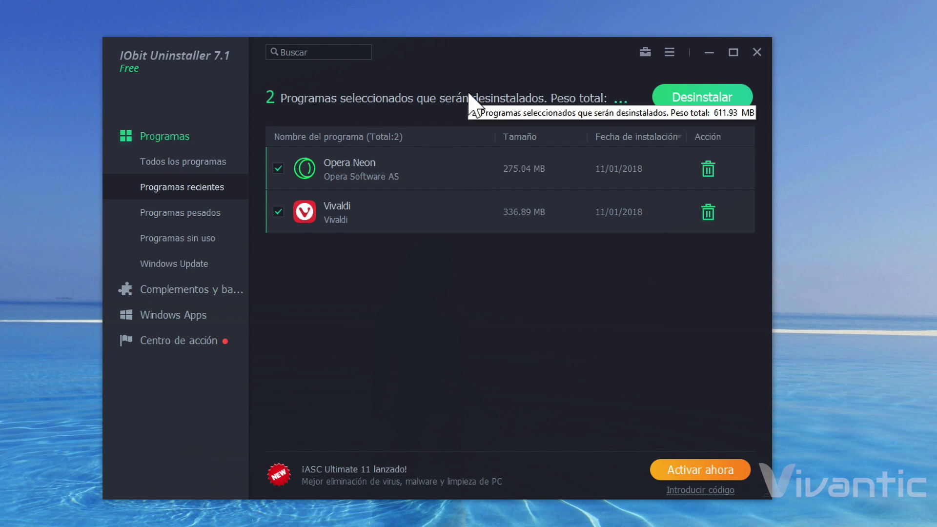
left_click(280, 213)
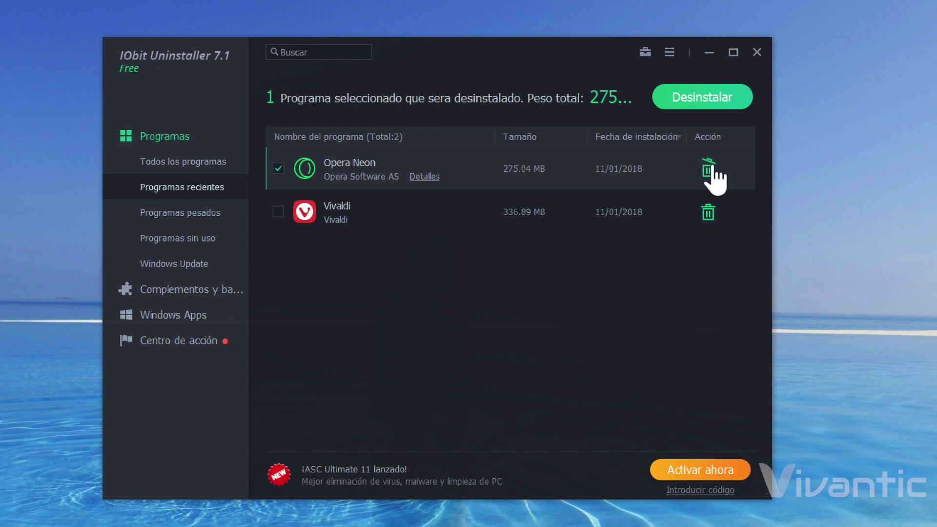
Uninstall Opera Neon with automatic removal of its residual files, and close the completion report
left_click(704, 104)
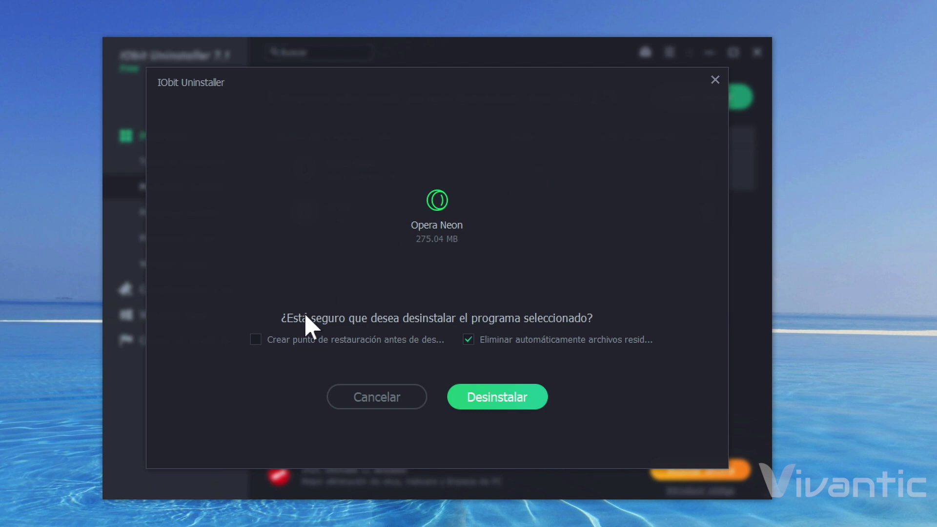
left_click(305, 343)
left_click(369, 343)
left_click(505, 402)
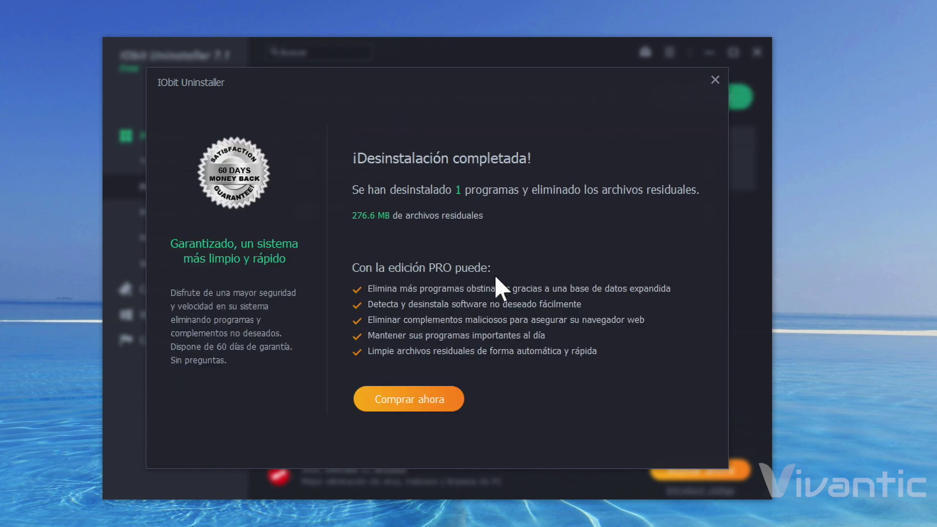
left_click(717, 81)
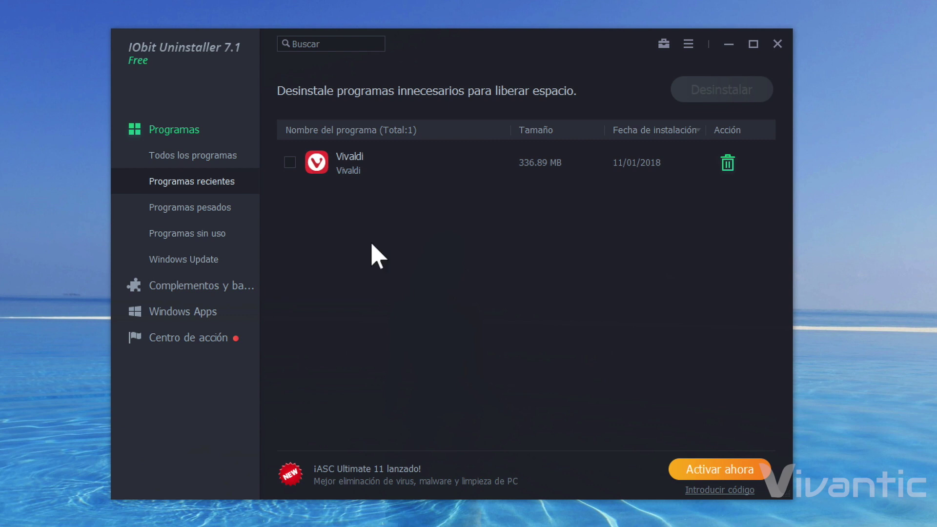
Look through the full list of installed programs and activate the program search
left_click(185, 156)
scroll(429, 342, "down", 10)
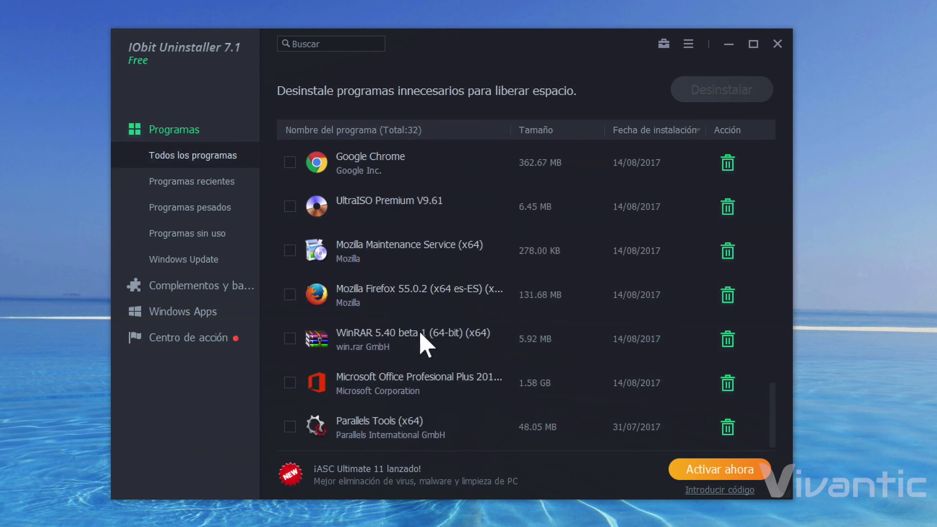
scroll(429, 313, "up", 10)
left_click(332, 47)
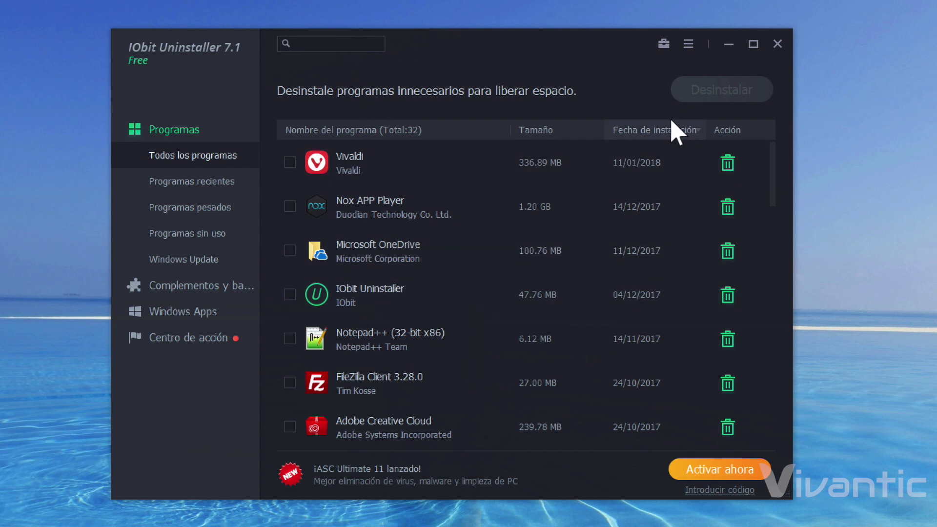
Open the Forzar la desinstalación tool and inspect the hidden notification-area icons, including the security shield's options
left_click(665, 48)
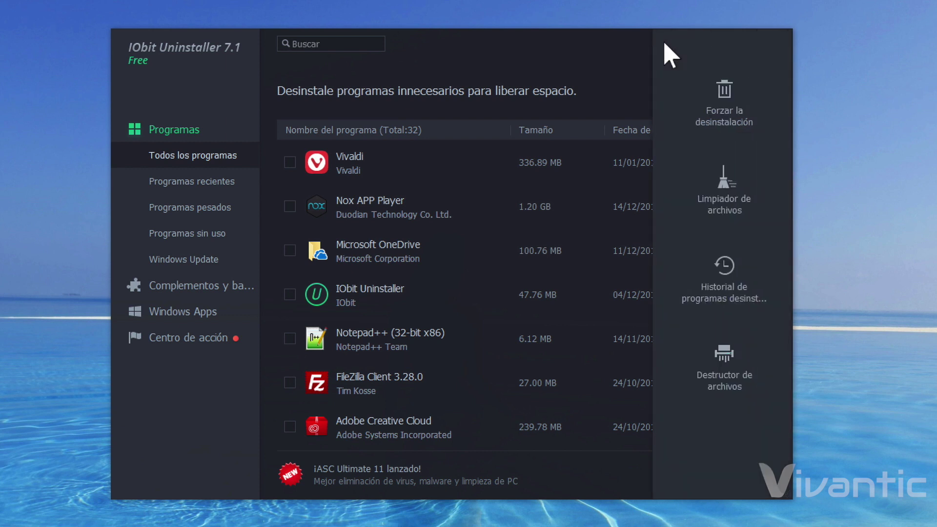
left_click(724, 98)
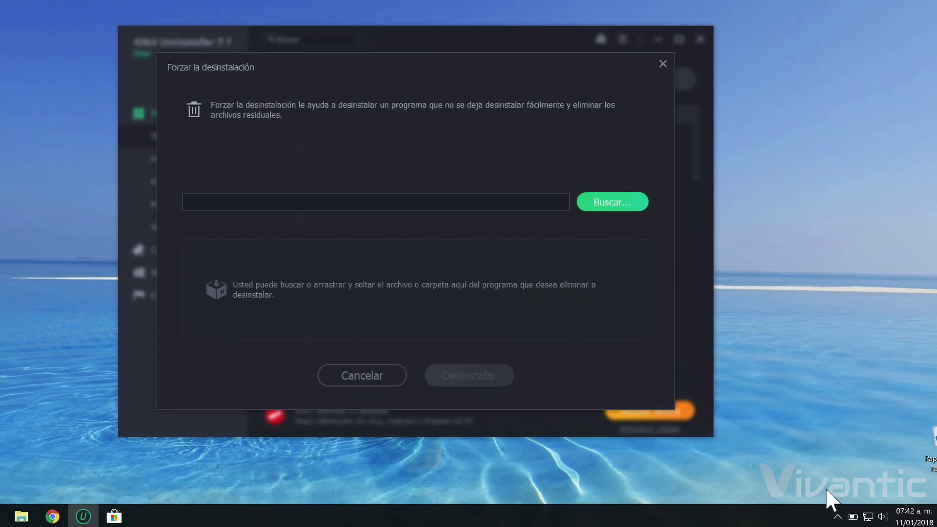
left_click(836, 518)
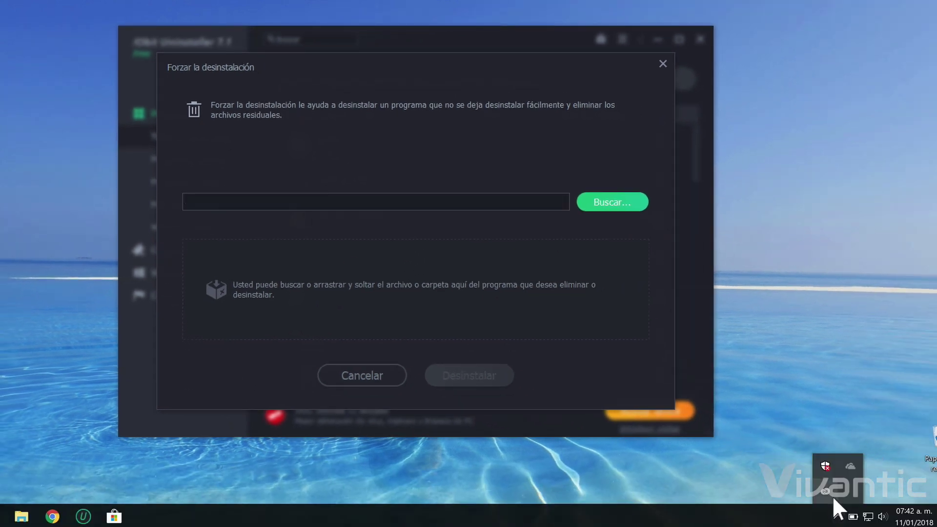
right_click(825, 467)
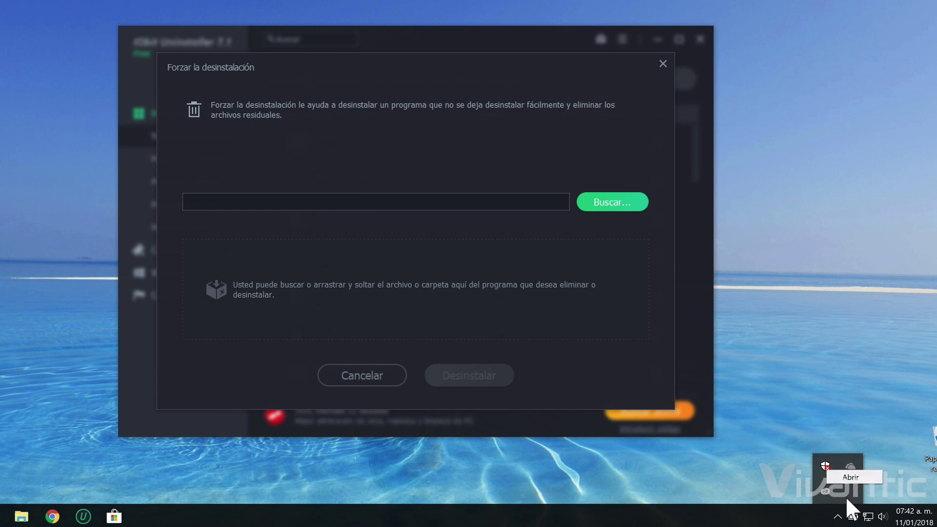
left_click(454, 221)
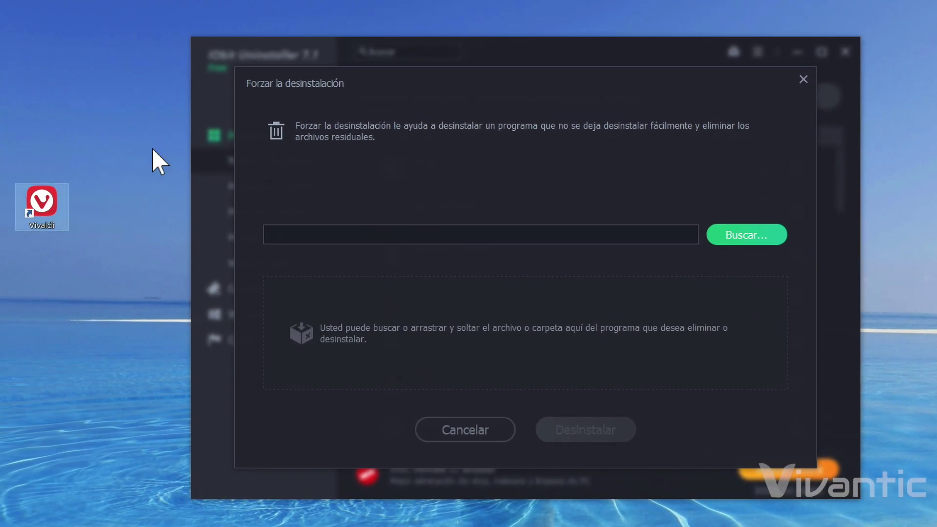
Add the Vivaldi desktop shortcut as the target of the forced uninstallation and highlight its vivaldi.exe path
right_click(51, 202)
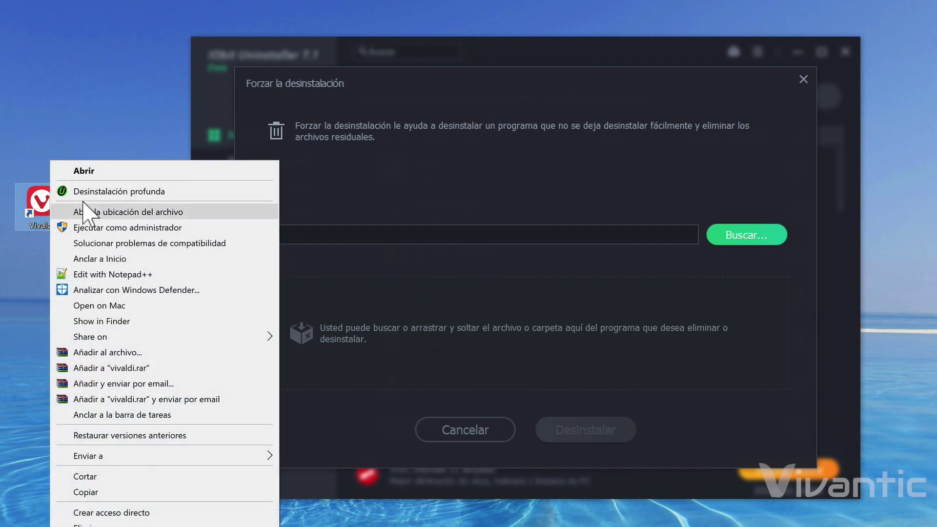
left_click(78, 111)
left_click_drag(53, 187, 442, 323)
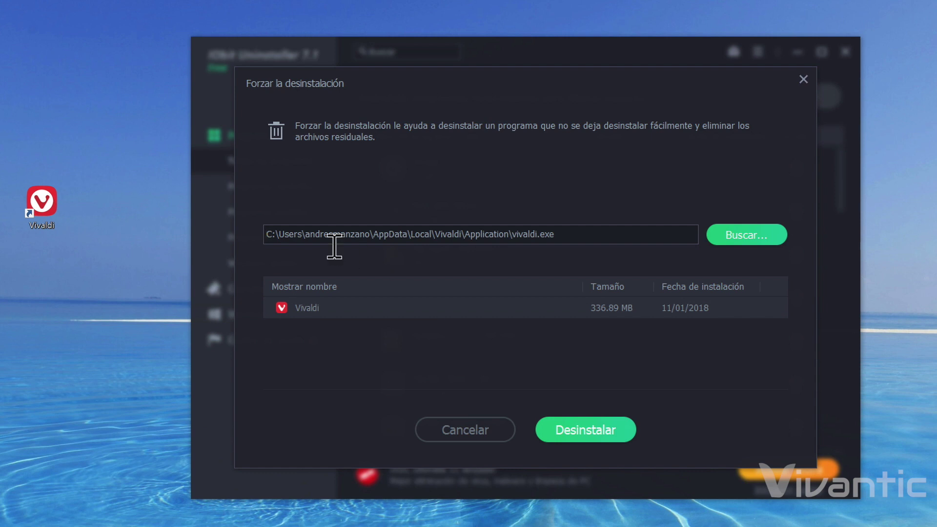
left_click_drag(306, 237, 566, 237)
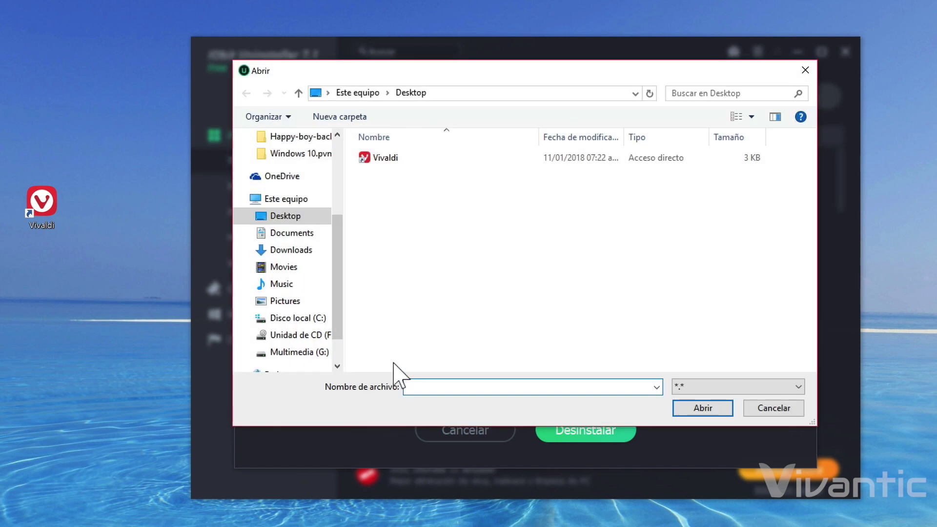
Set uninstall.exe from the Notepad++ folder in Archivos de programa (x86) as the target of the forced uninstallation
left_click(767, 408)
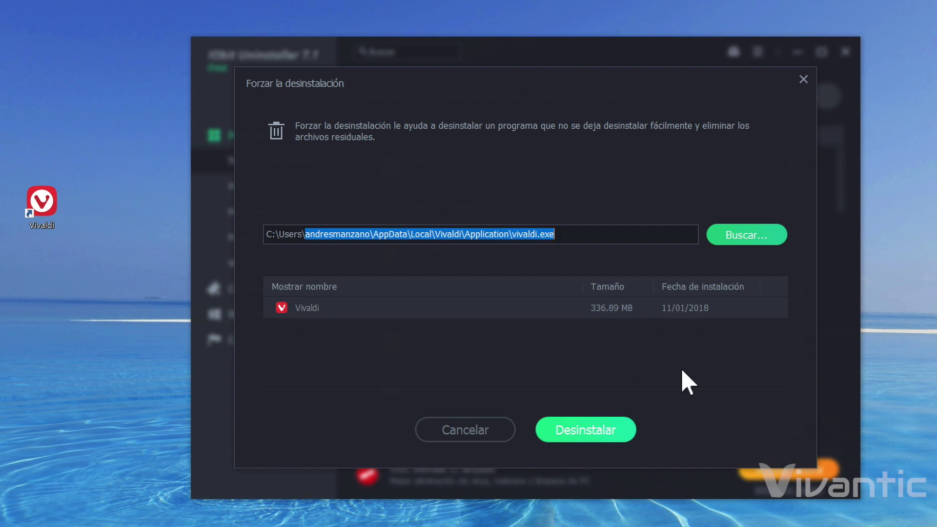
left_click(741, 237)
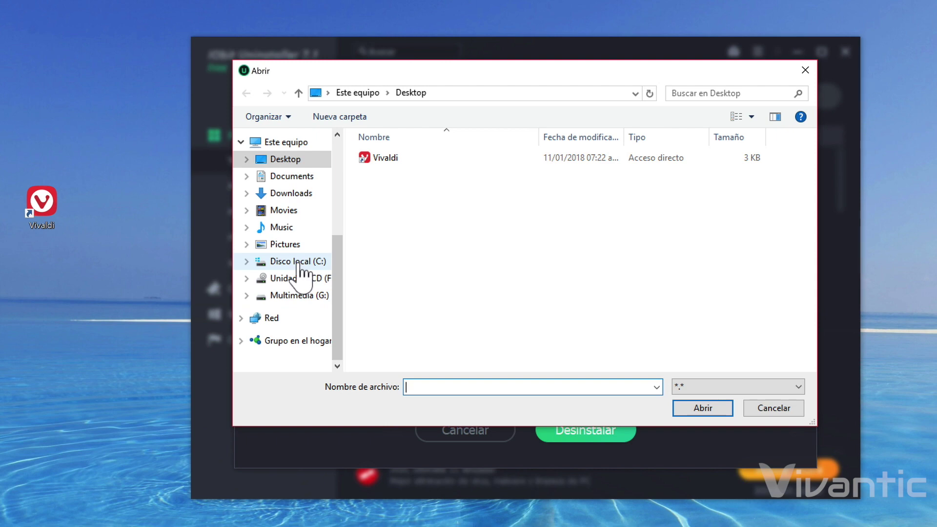
left_click(298, 262)
double_click(412, 157)
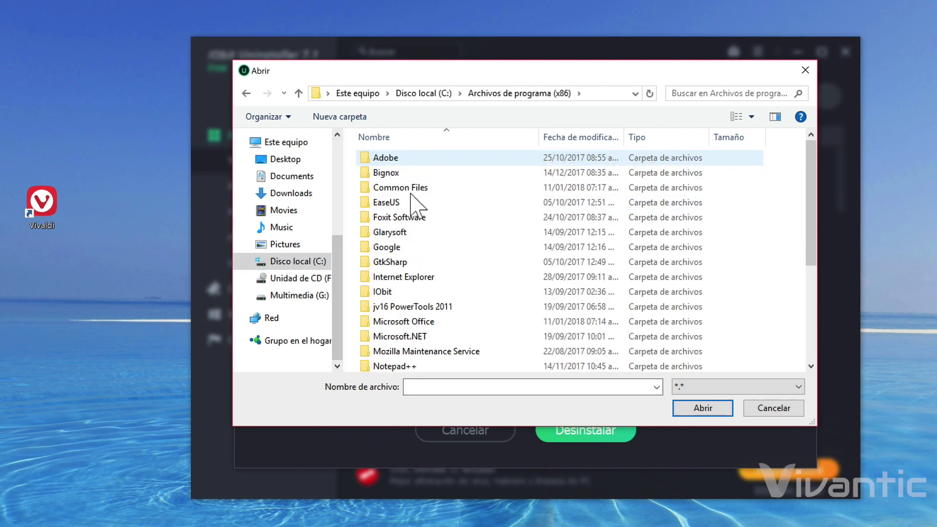
scroll(412, 205, "down", 4)
scroll(417, 244, "up", 4)
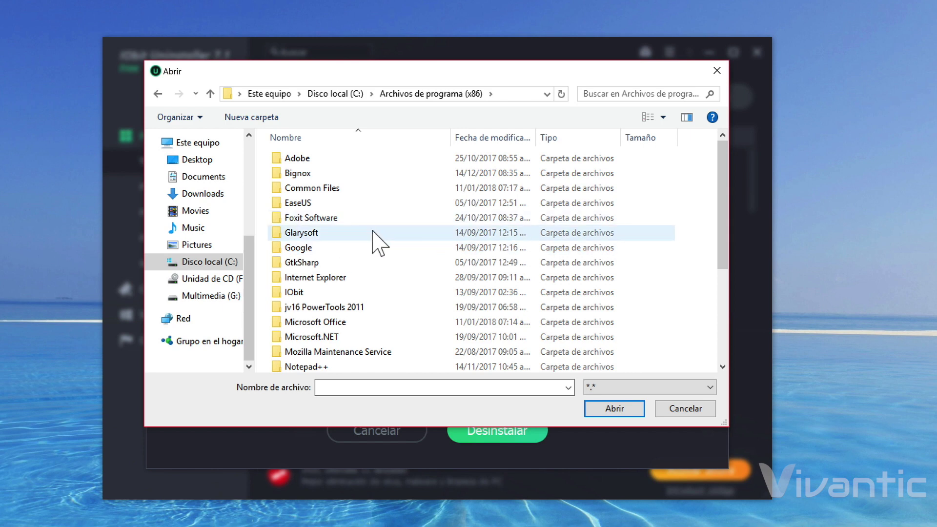
scroll(373, 238, "down", 4)
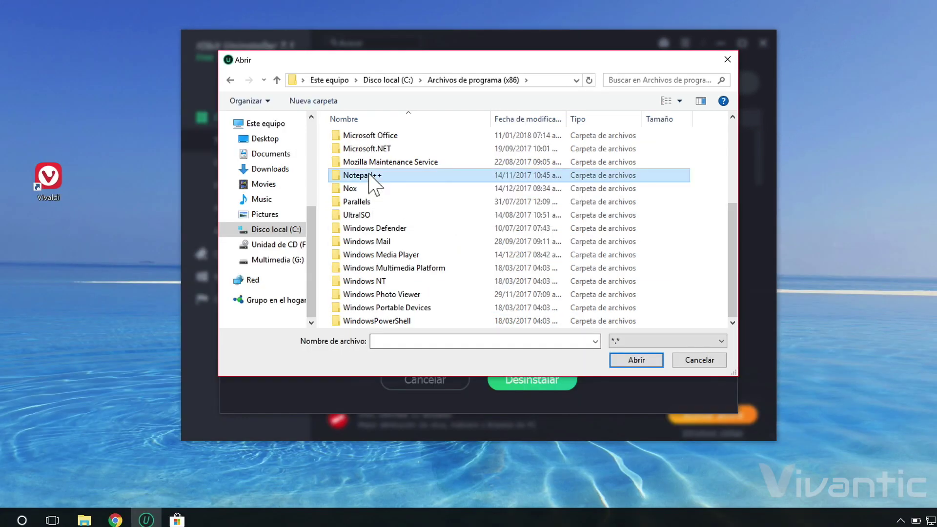
double_click(370, 175)
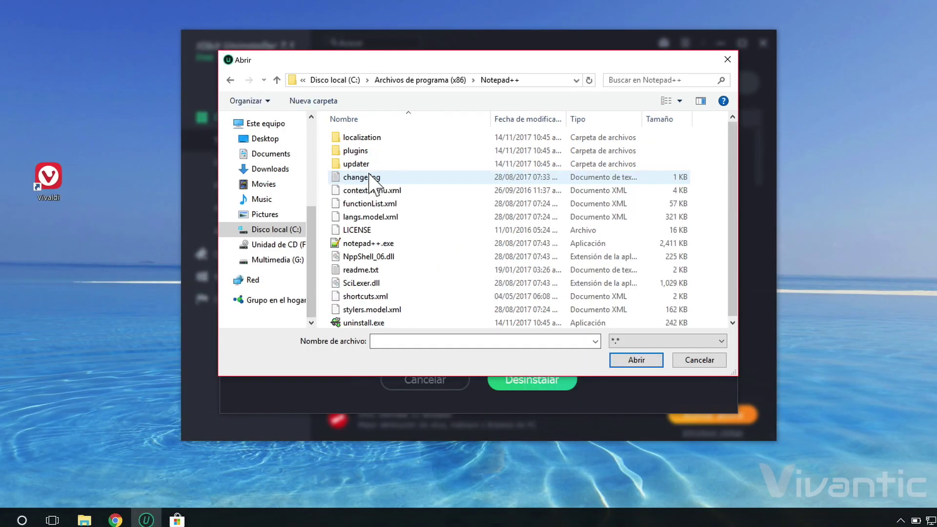
left_click(363, 323)
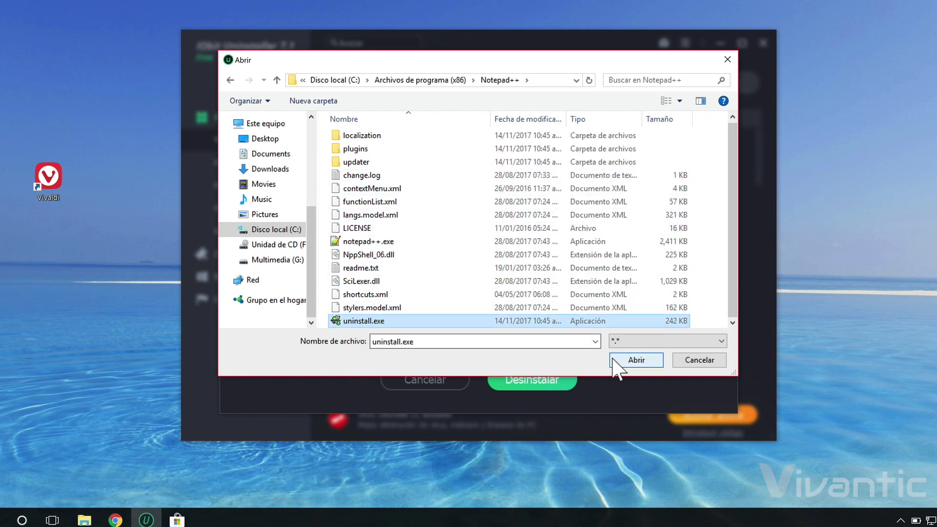
left_click(619, 359)
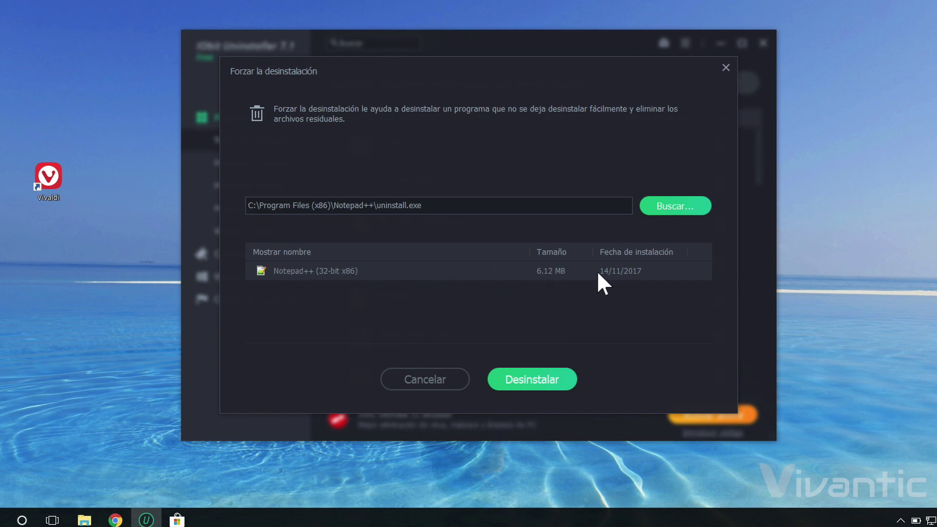
Target the Vivaldi desktop shortcut again and force its uninstallation with automatic removal of residual files turned off
left_click_drag(60, 174, 373, 204)
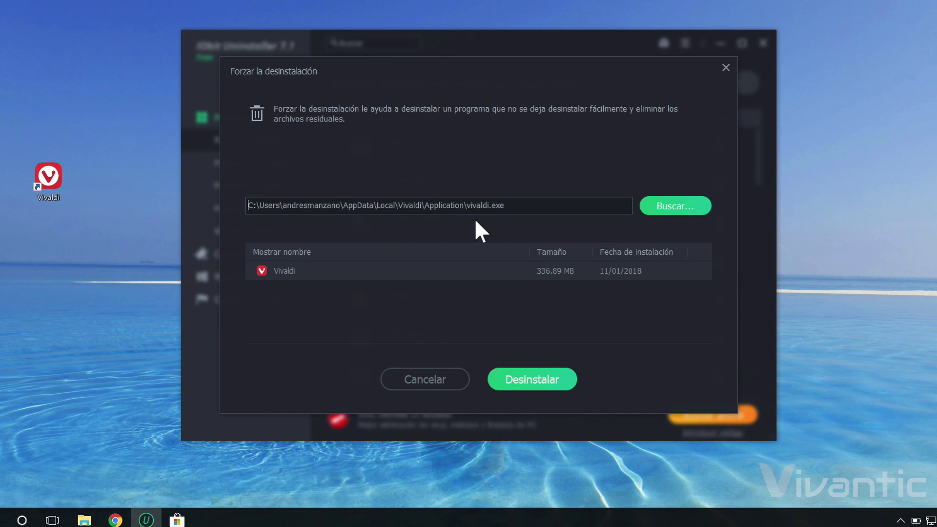
left_click(533, 377)
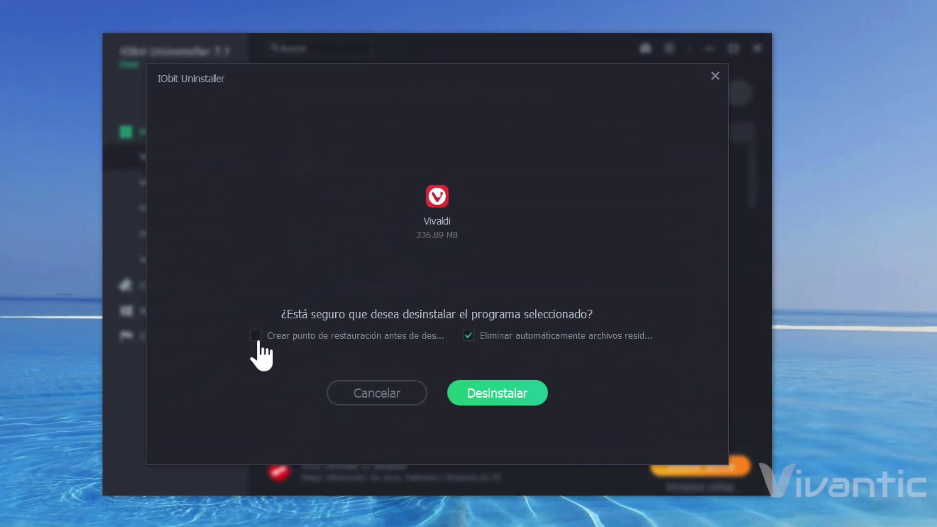
left_click(477, 340)
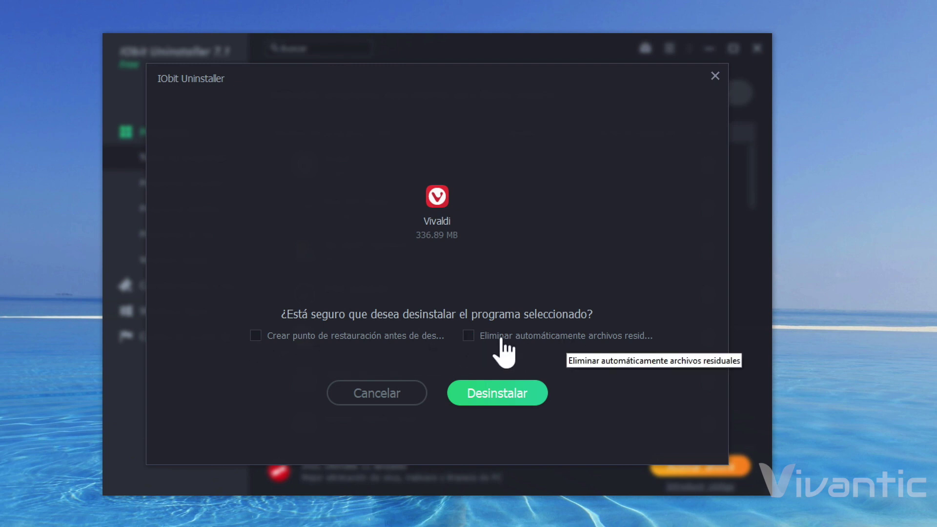
left_click(506, 395)
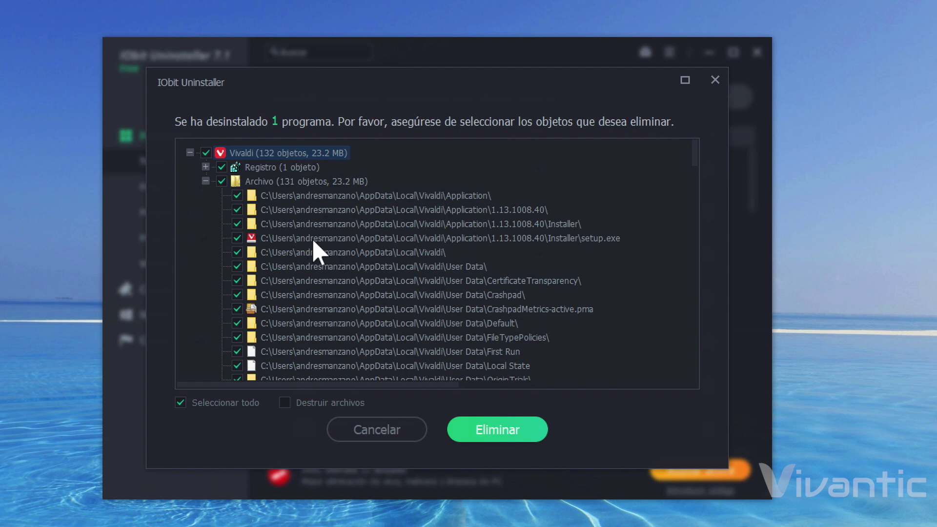
Review Vivaldi's residual registry entries and files, delete all of them, and close the completion report
scroll(288, 271, "down", 10)
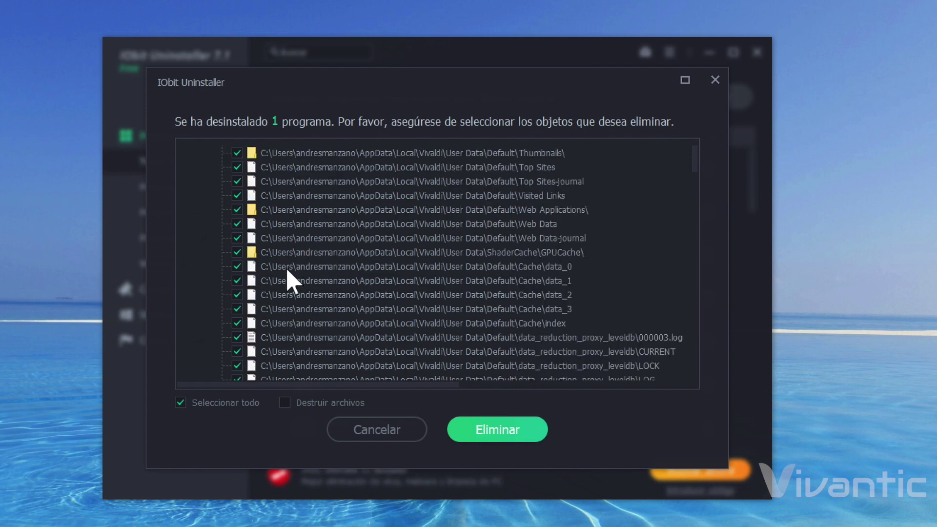
scroll(288, 271, "up", 10)
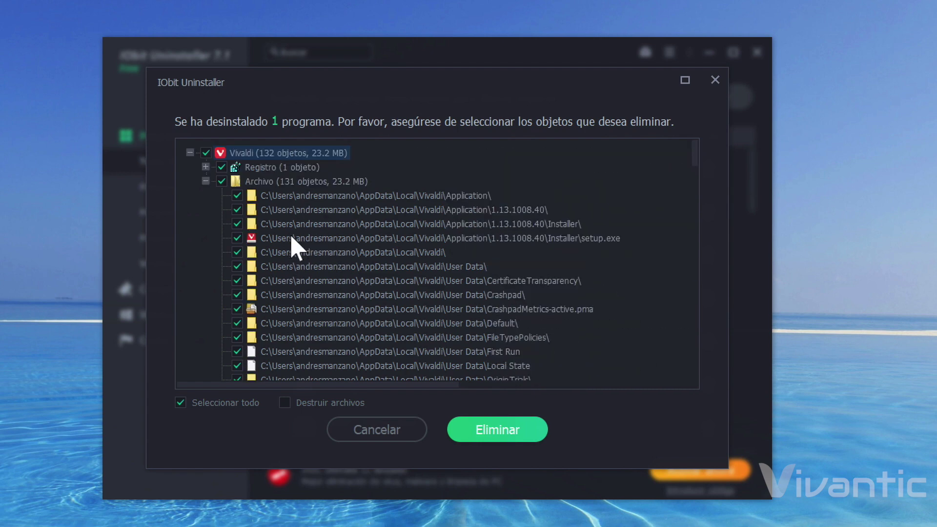
scroll(309, 254, "down", 15)
scroll(313, 261, "down", 10)
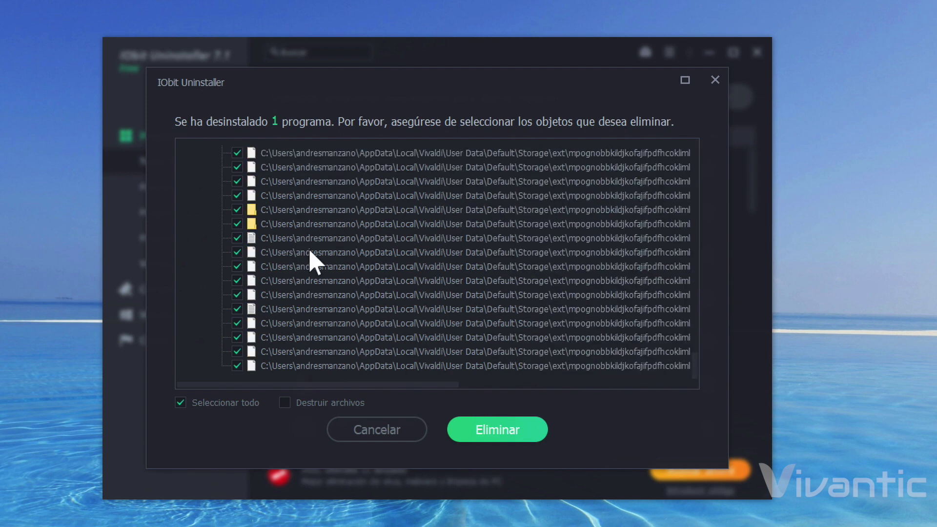
left_click(496, 429)
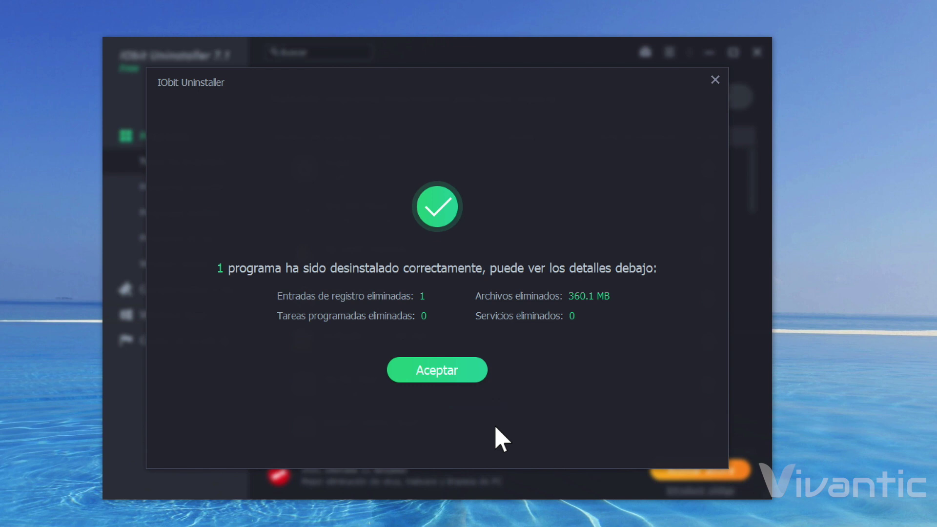
left_click(429, 376)
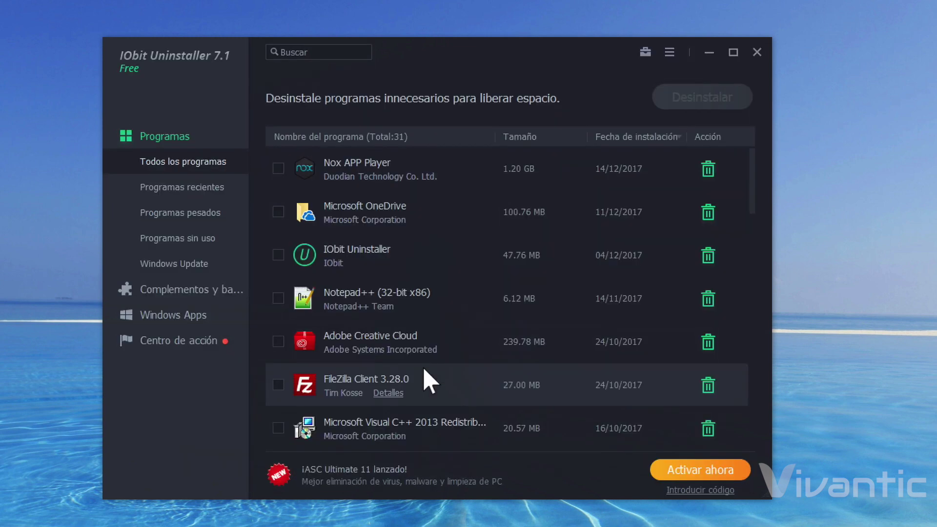
Remove the Trend Micro Toolbar extension from Google Chrome, allowing Chrome to be closed, and check the remaining extensions
left_click(177, 293)
left_click(189, 238)
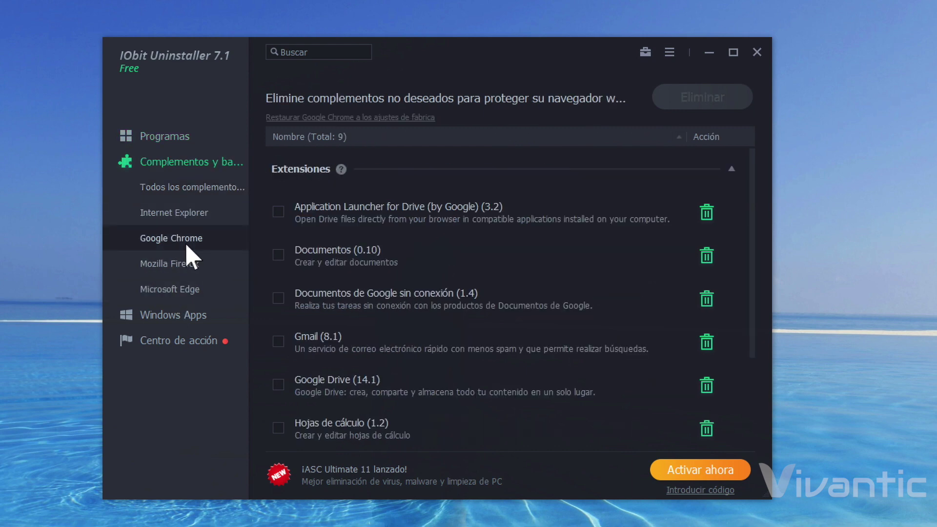
scroll(415, 332, "down", 3)
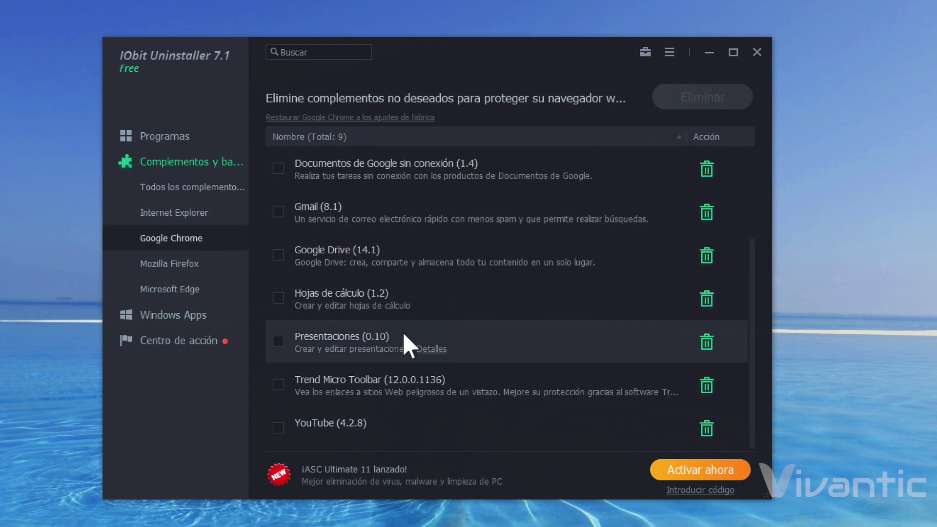
left_click(278, 386)
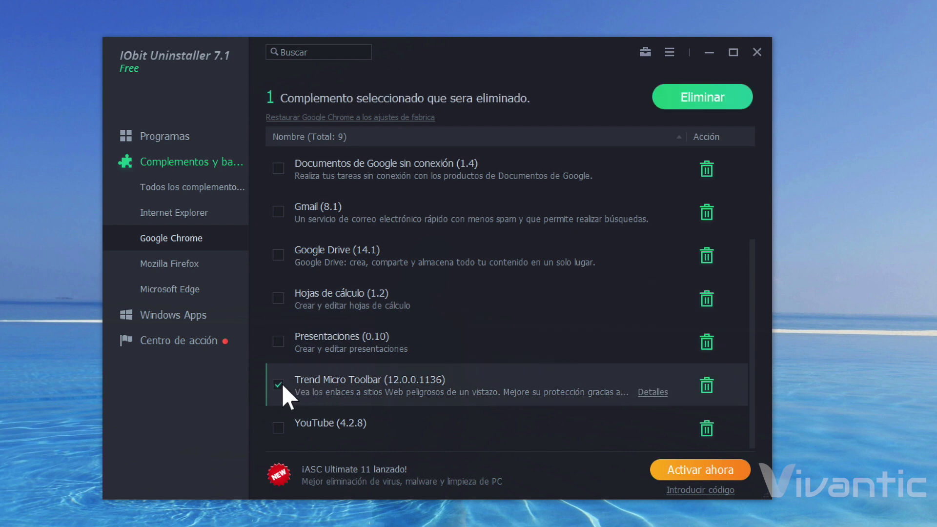
left_click(708, 387)
left_click(508, 344)
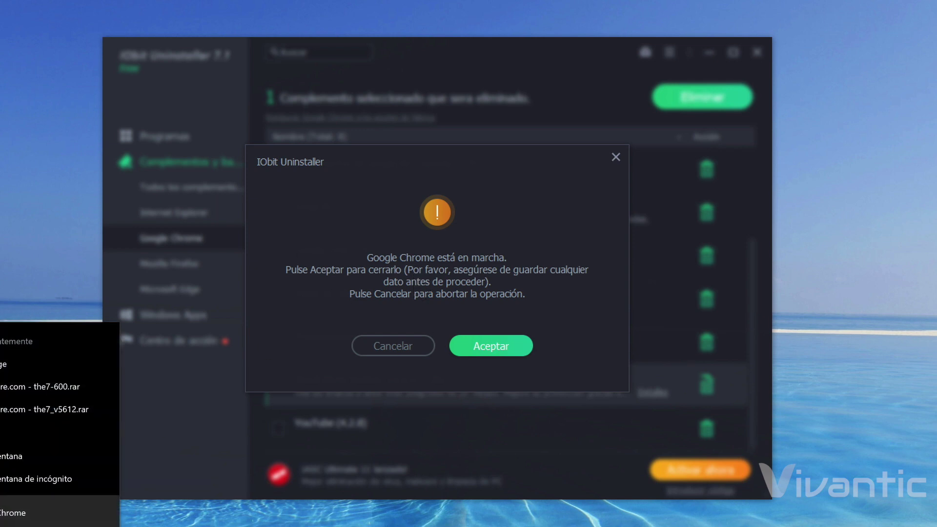
left_click(470, 345)
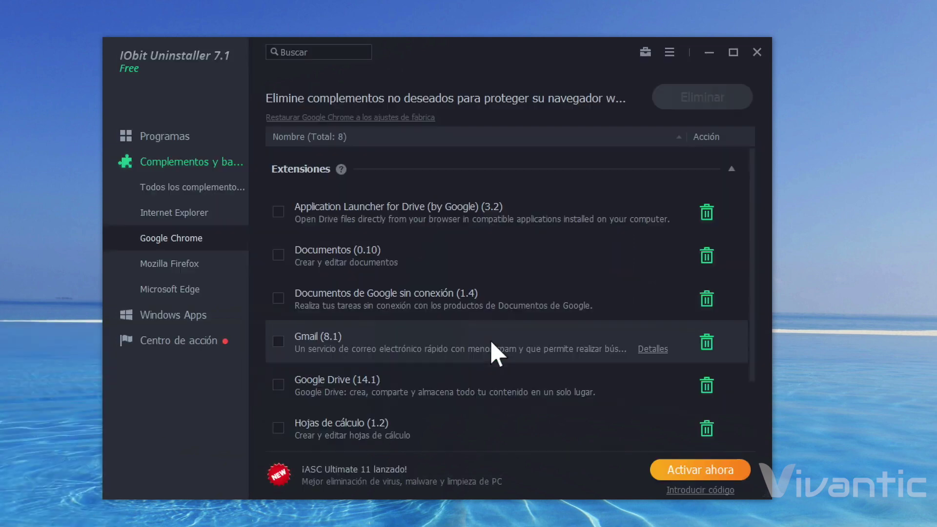
scroll(481, 381, "down", 2)
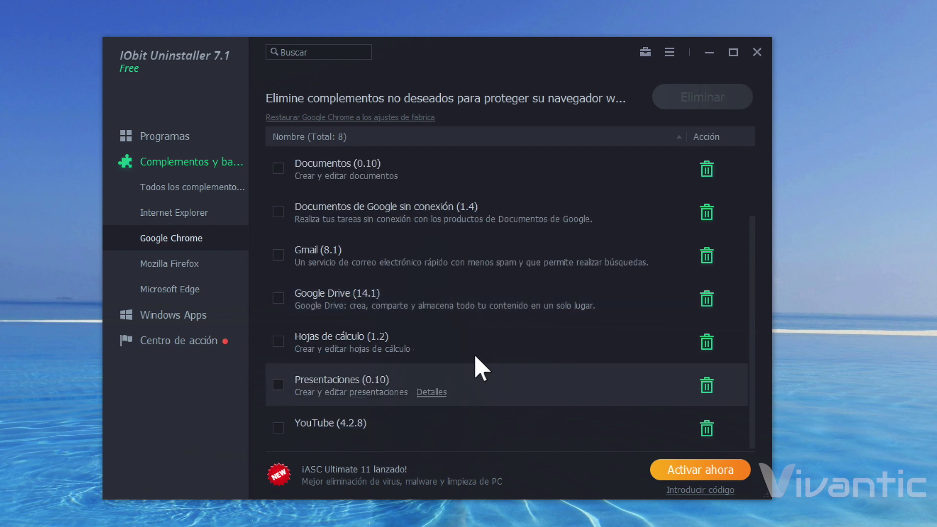
Uninstall the third-party Windows apps Eclipse Manager and SoundCloud for Windows (Beta) together, without a restore point or automatic residual removal
left_click(200, 316)
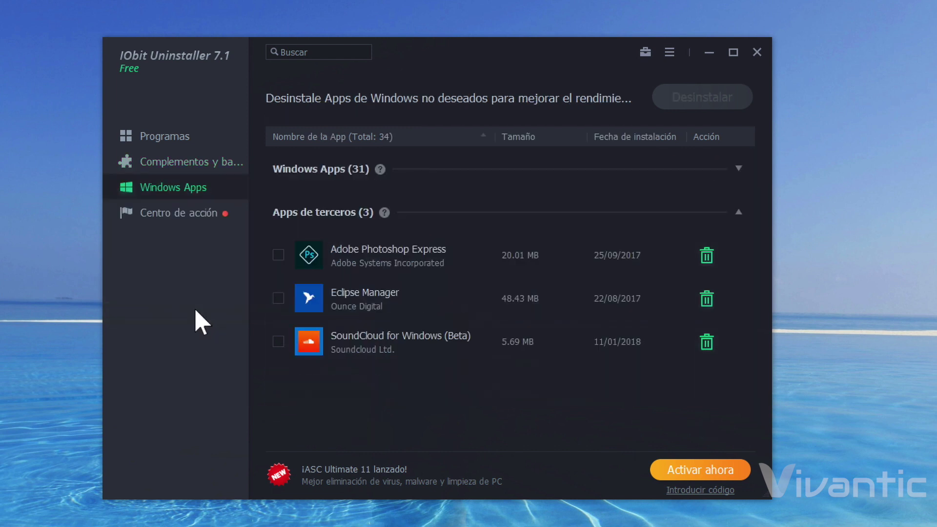
left_click(284, 254)
left_click(281, 299)
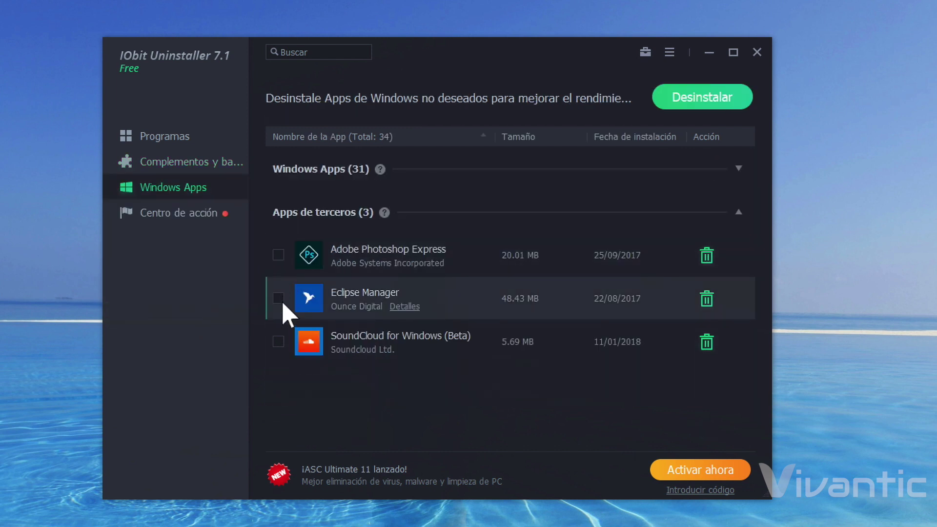
left_click(279, 342)
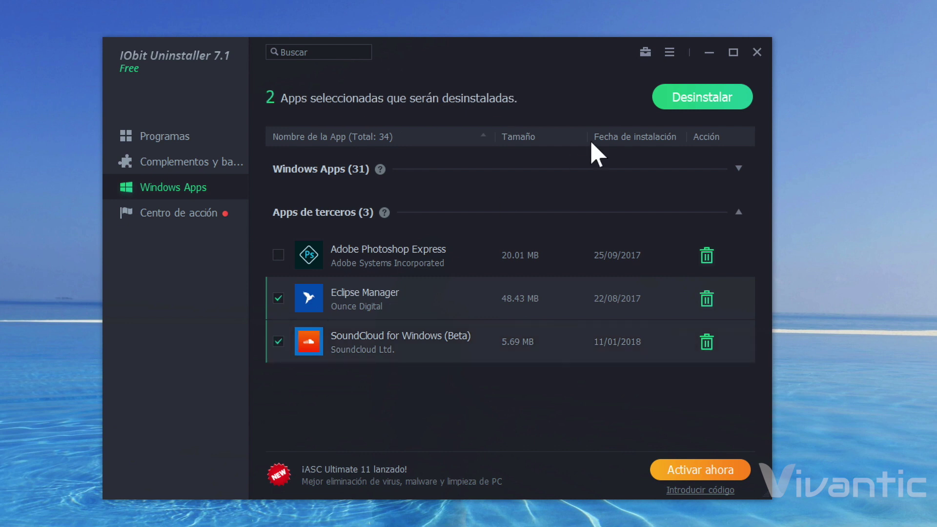
left_click(695, 100)
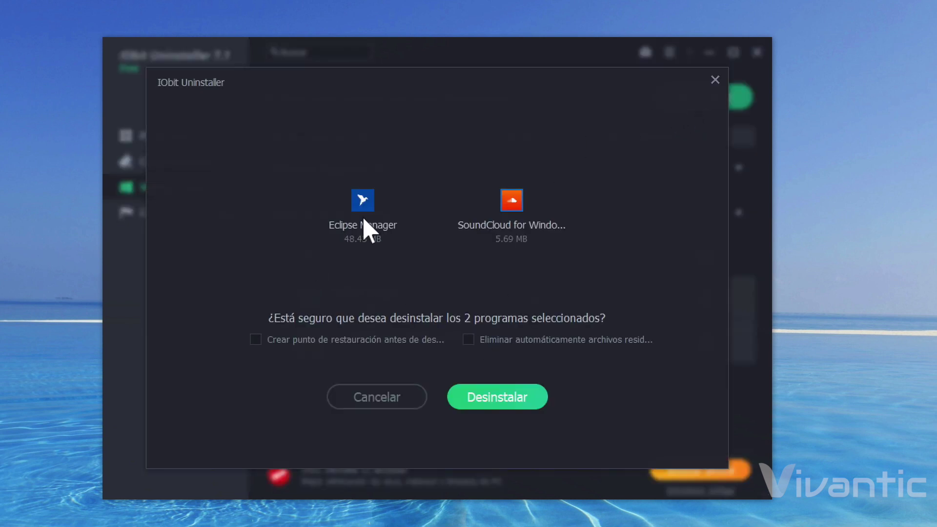
left_click(496, 398)
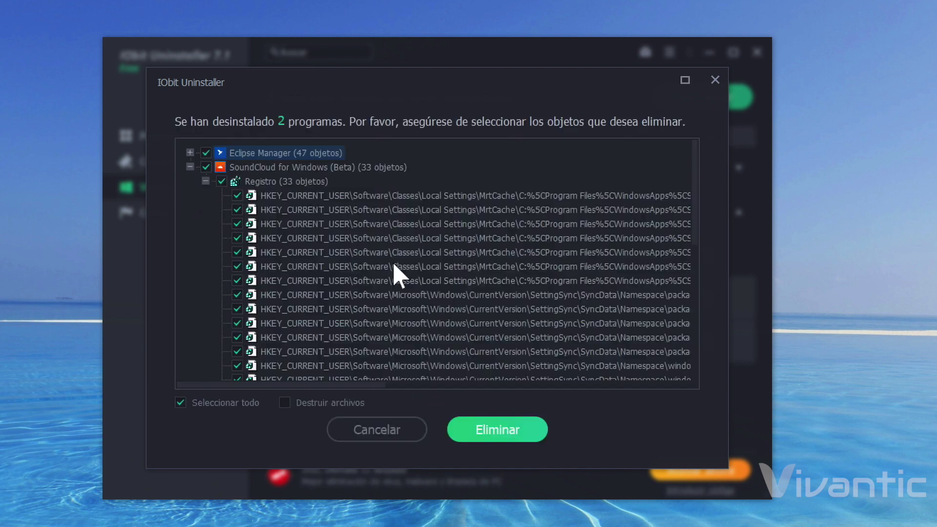
Review and delete all residual registry entries of Eclipse Manager and SoundCloud, and close the completion report
scroll(383, 283, "down", 7)
scroll(383, 284, "up", 7)
left_click(474, 436)
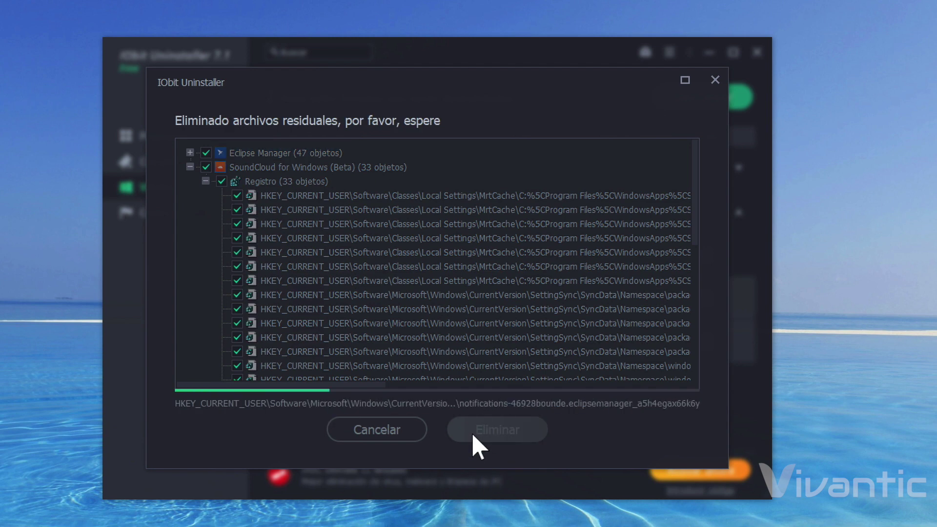
left_click(446, 375)
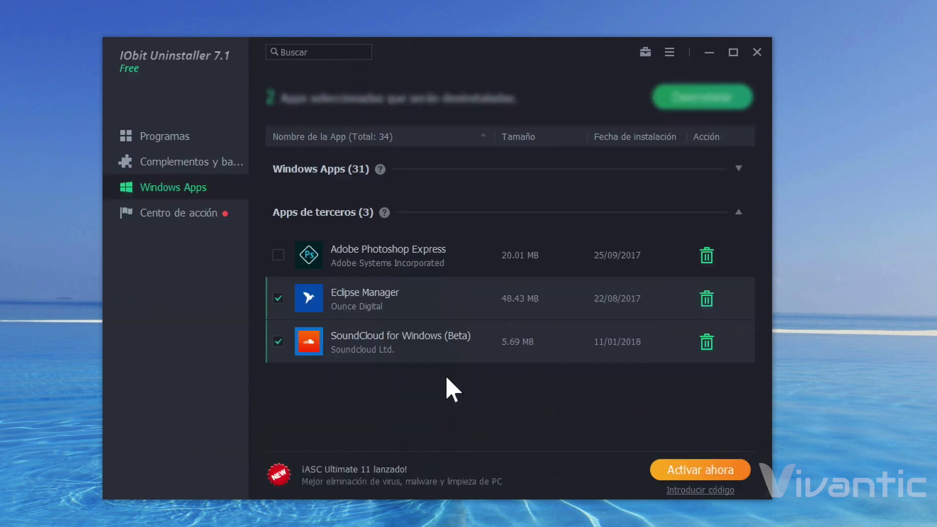
Return to the list of all installed programs and minimize the uninstaller window
left_click(169, 128)
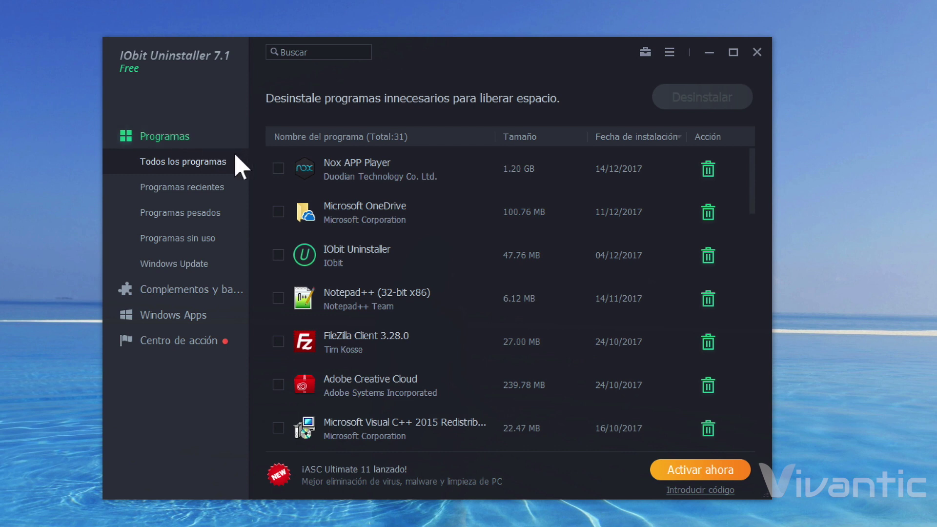
left_click(702, 52)
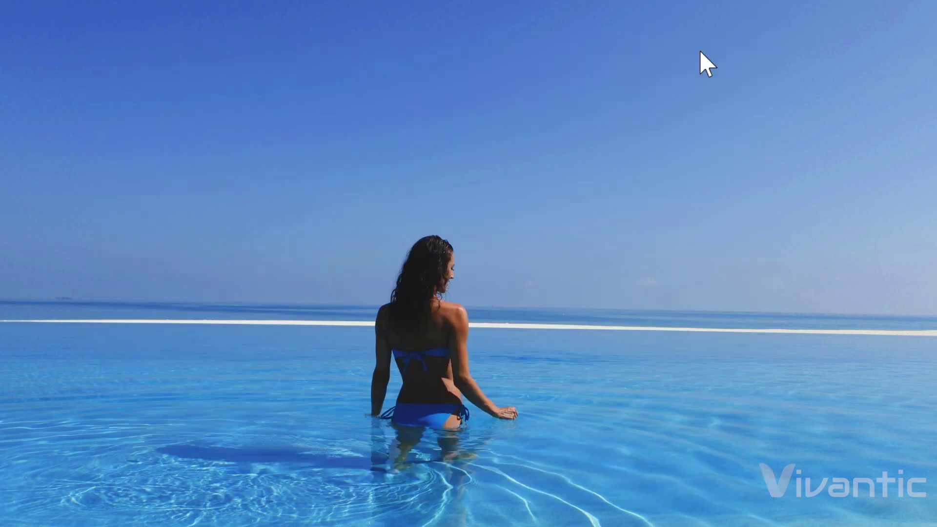